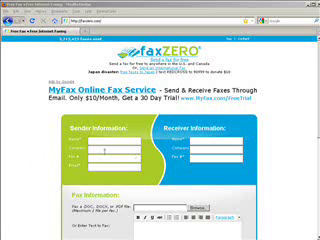
scroll(104, 152, down, 2)
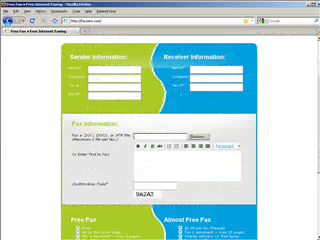
Select the sender Name field on the FaxZERO form.
click(104, 64)
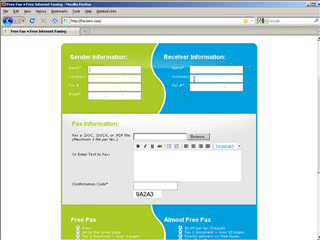
scroll(261, 118, down, 3)
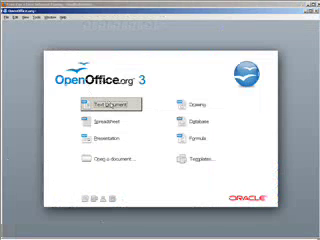
Create a blank Text Document, opening and then cancelling the Insert Picture From File dialog.
click(110, 104)
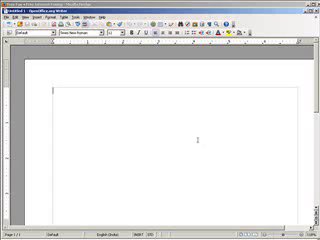
click(37, 16)
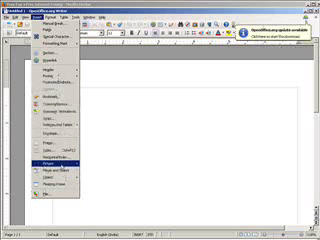
mouse_move(70, 162)
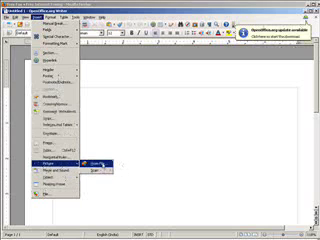
click(100, 163)
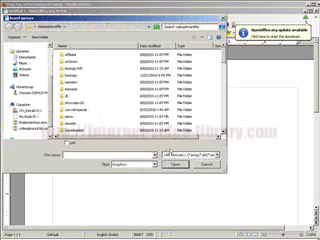
key(Escape)
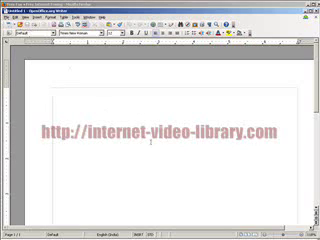
text(This)
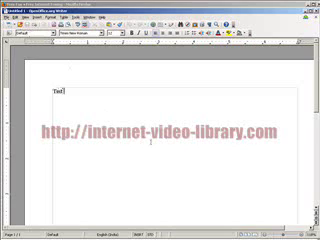
text( Doc)
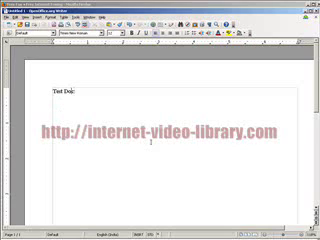
Undo the accidental page break so 'Test Doc' stays on the first page.
key(ctrl+Return)
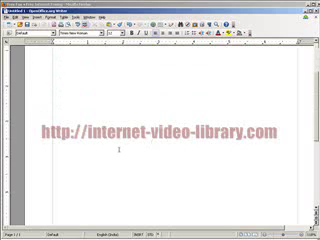
key(ctrl+z)
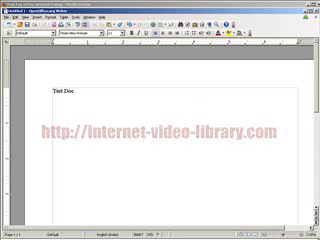
Export the document with default PDF settings as 'testdoc'.
click(6, 16)
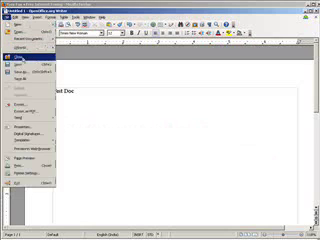
click(26, 111)
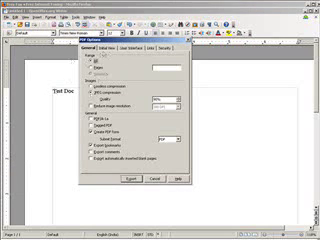
click(131, 179)
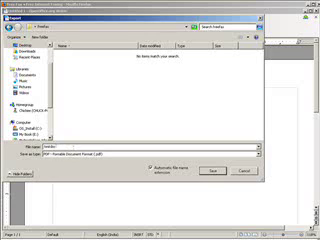
key(Return)
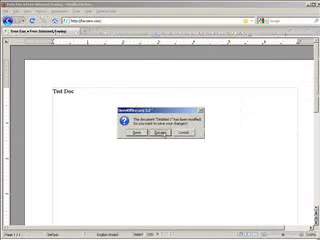
Attach the testdoc PDF from the desktop as the fax document and choose Send Free Fax Now.
click(160, 133)
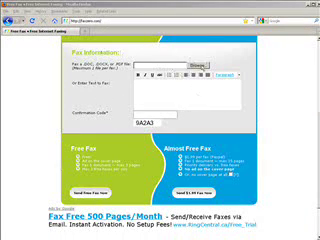
click(199, 65)
click(70, 49)
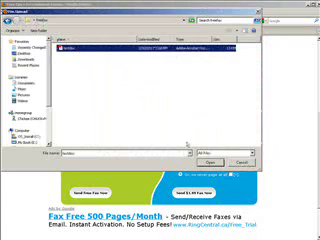
click(209, 162)
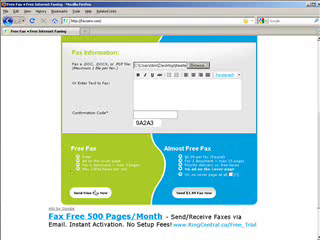
click(95, 192)
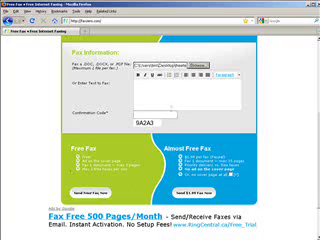